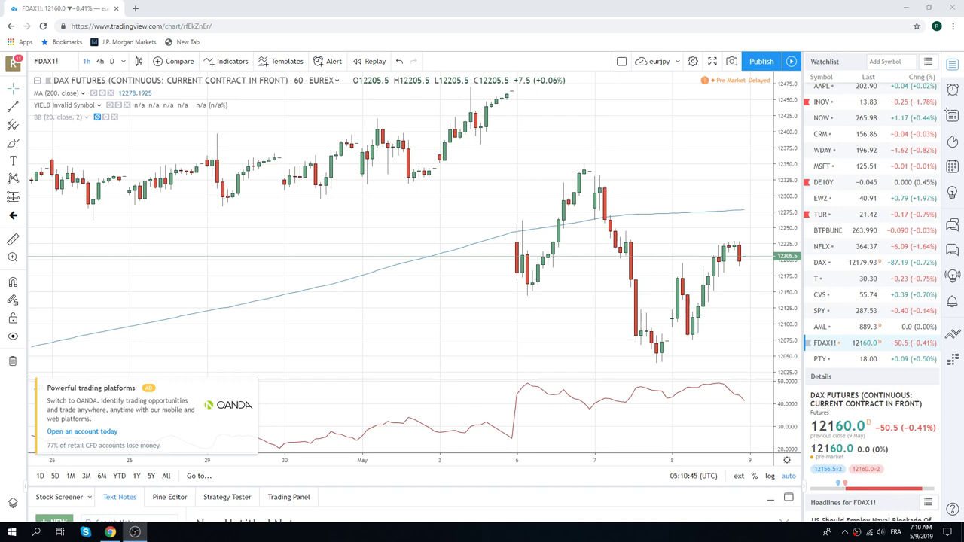
Review the EURUSD hourly chart, move GBPJPY higher in the watchlist, then switch to GBPUSD
{"action": "scroll", "coordinate": [836, 234], "scroll_direction": "up", "scroll_amount": 5}
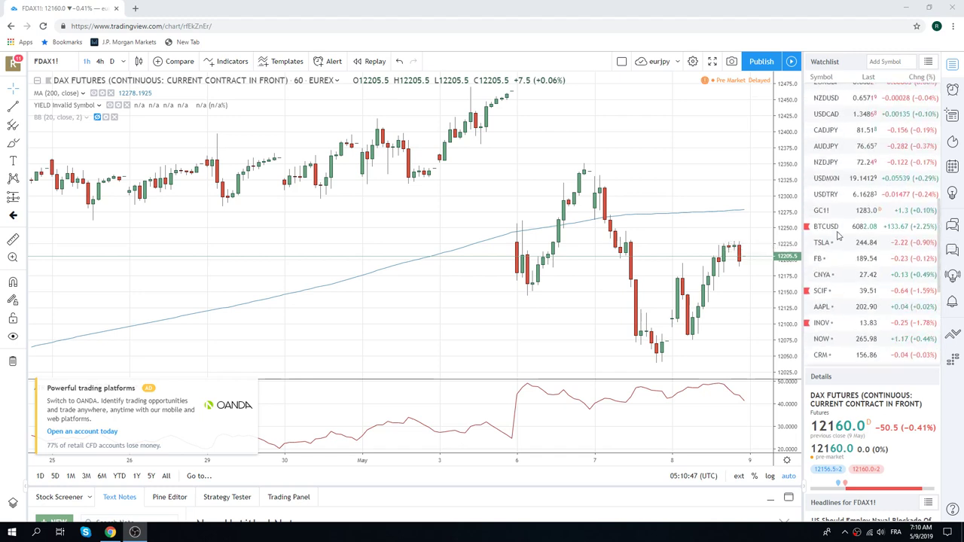
{"action": "scroll", "coordinate": [837, 236], "scroll_direction": "up", "scroll_amount": 5}
{"action": "left_click", "coordinate": [825, 122]}
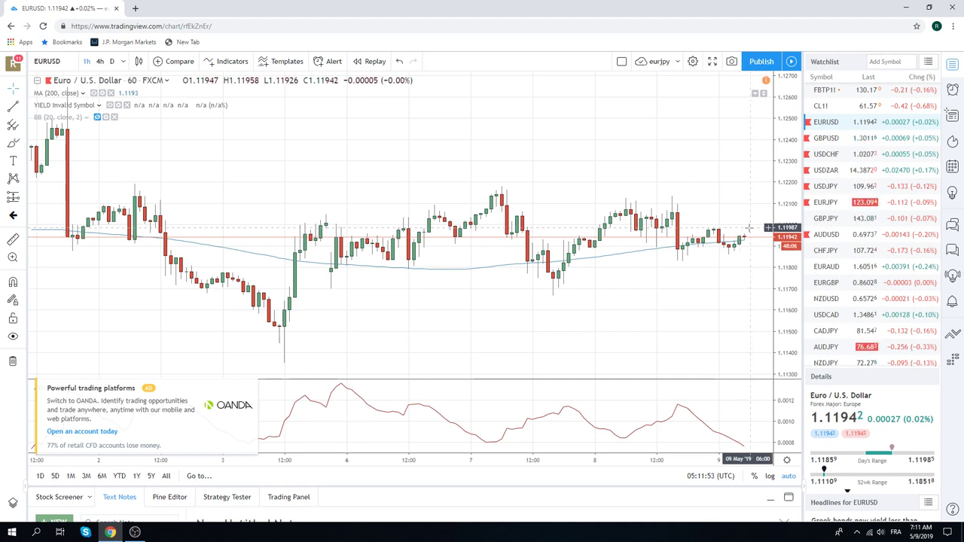
{"action": "left_click_drag", "start_coordinate": [825, 223], "coordinate": [834, 157]}
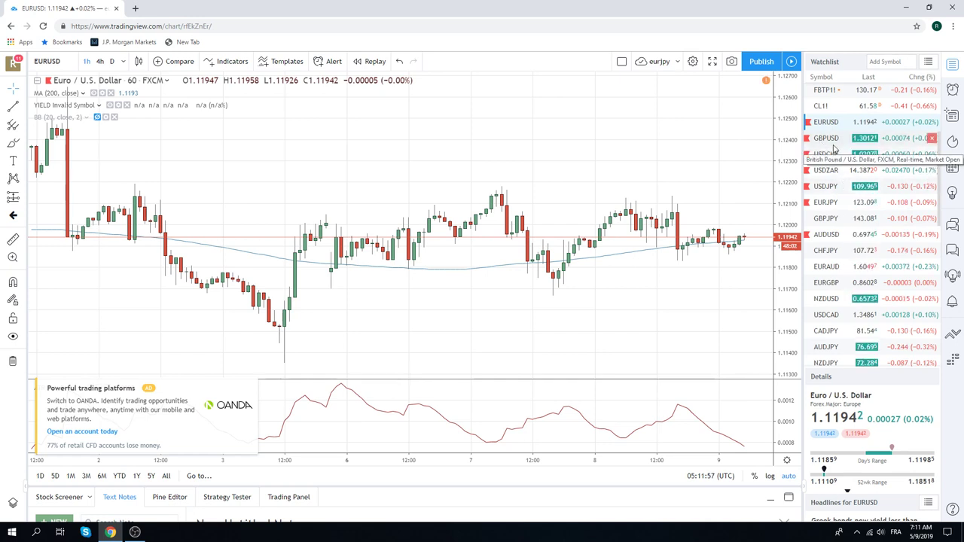
{"action": "left_click", "coordinate": [833, 145]}
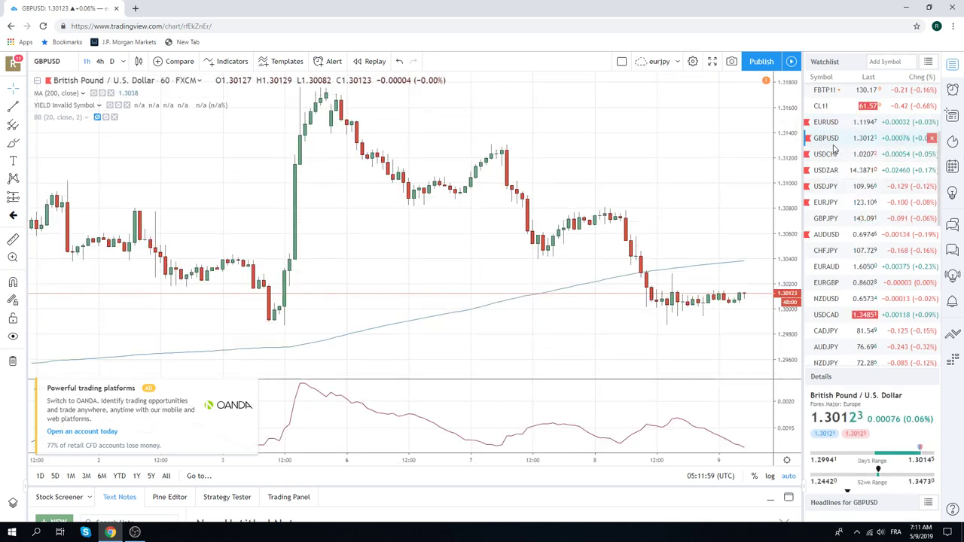
Switch the chart to USDCHF and zoom out on its hourly view
{"action": "left_click", "coordinate": [829, 155]}
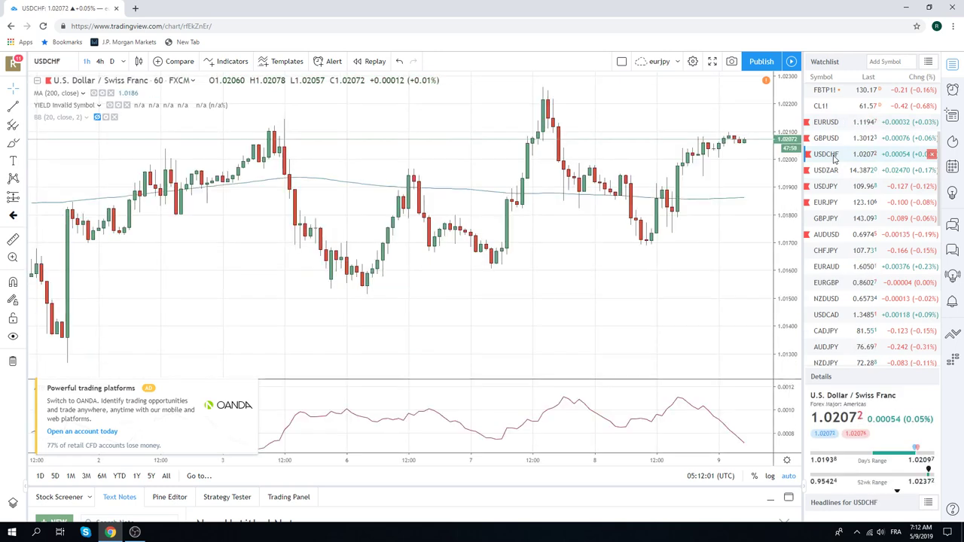
{"action": "scroll", "coordinate": [715, 128], "scroll_direction": "down", "scroll_amount": 5}
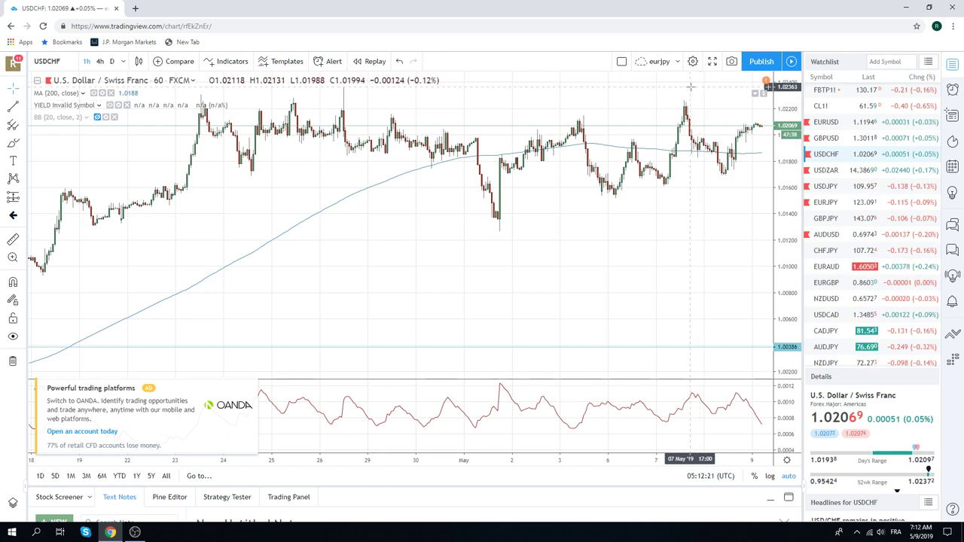
{"action": "scroll", "coordinate": [478, 151], "scroll_direction": "down", "scroll_amount": 4}
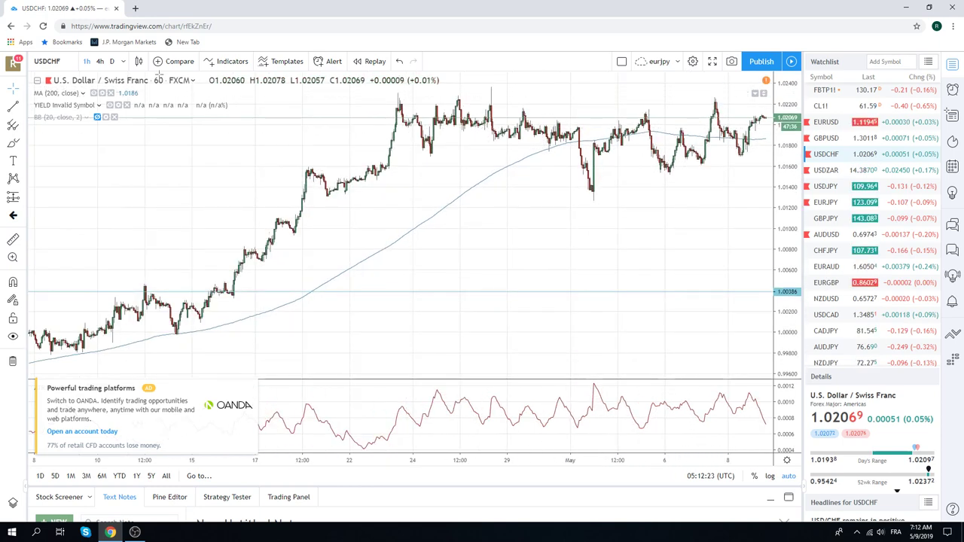
{"action": "left_click", "coordinate": [110, 62]}
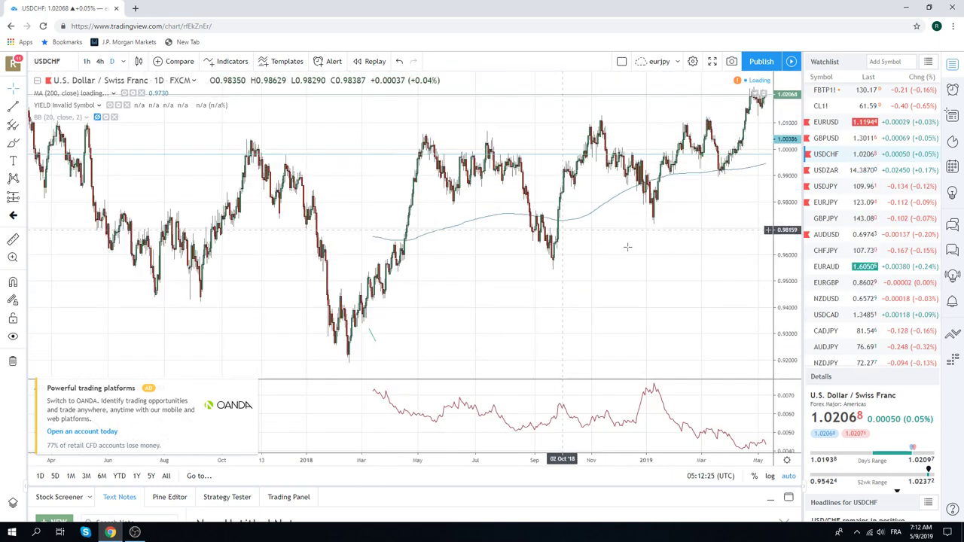
{"action": "scroll", "coordinate": [608, 264], "scroll_direction": "down", "scroll_amount": 3}
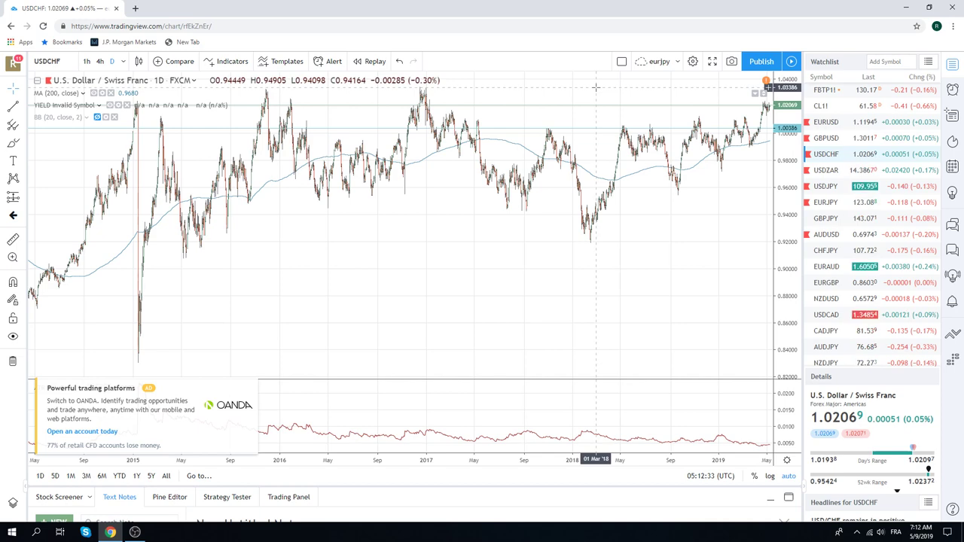
{"action": "scroll", "coordinate": [527, 311], "scroll_direction": "up", "scroll_amount": 5}
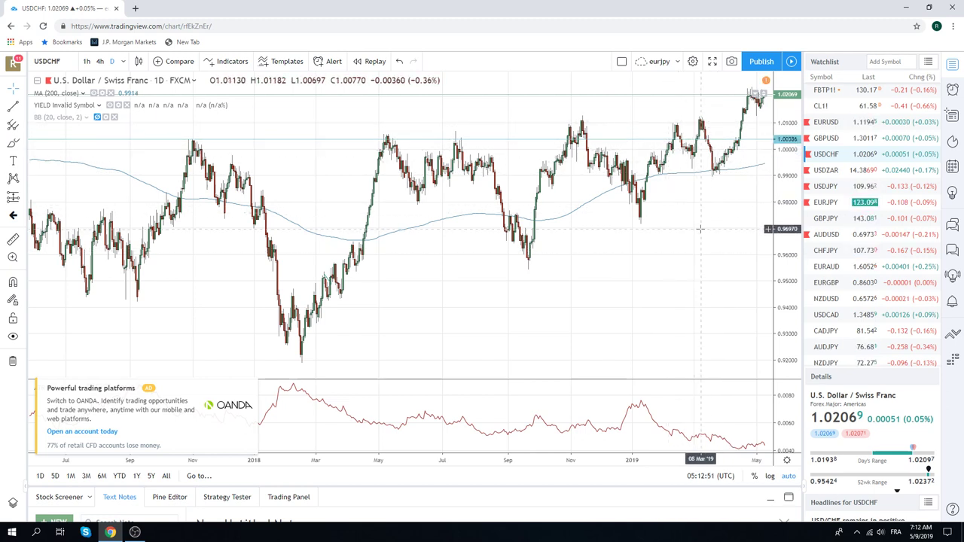
{"action": "scroll", "coordinate": [827, 211], "scroll_direction": "up", "scroll_amount": 4}
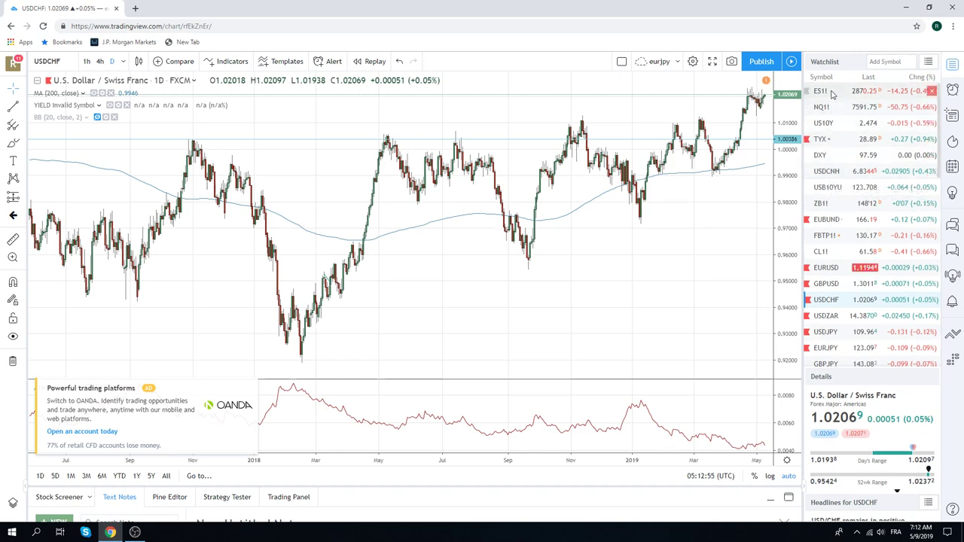
Chart ES1! S&P 500 E-mini futures on the daily timeframe, spanning September 2018 to May 2019
{"action": "left_click", "coordinate": [821, 92]}
{"action": "scroll", "coordinate": [640, 205], "scroll_direction": "up", "scroll_amount": 5}
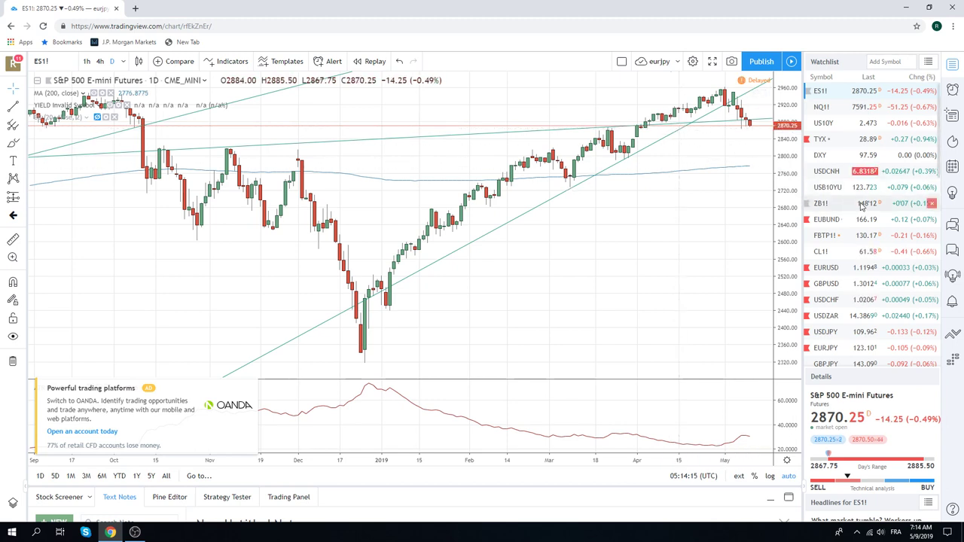
{"action": "scroll", "coordinate": [862, 205], "scroll_direction": "down", "scroll_amount": 1}
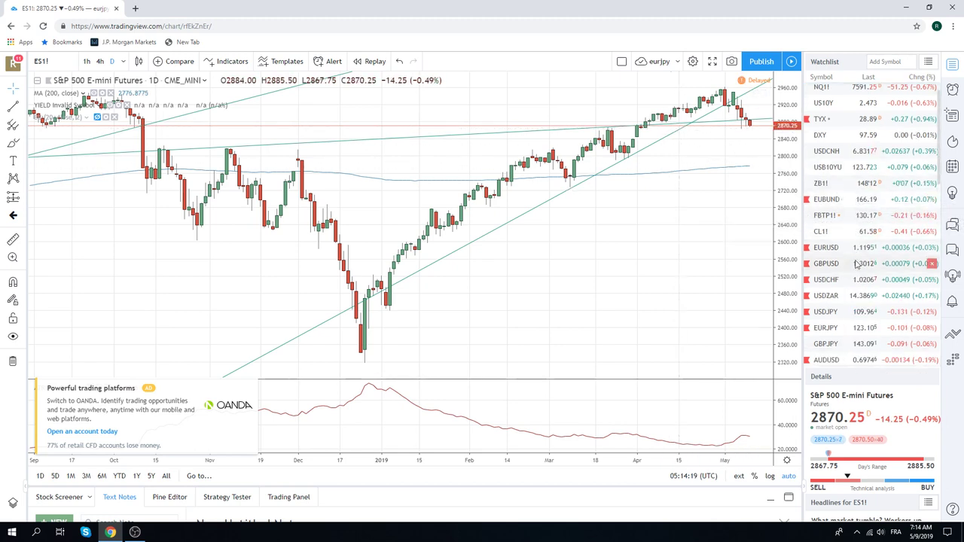
{"action": "scroll", "coordinate": [859, 242], "scroll_direction": "down", "scroll_amount": 1}
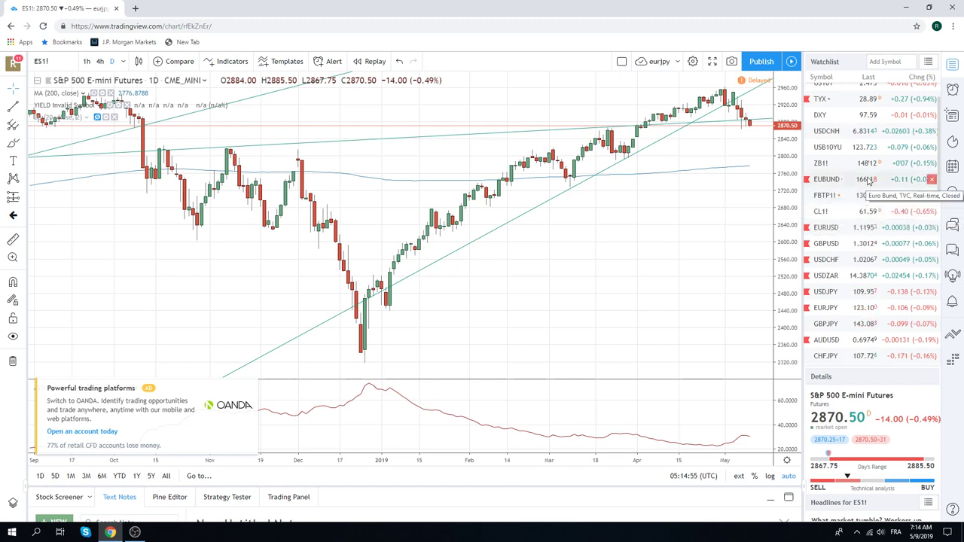
Load EURJPY on 1-hour bars and zoom out to cover roughly 1–9 May 2019
{"action": "left_click", "coordinate": [834, 309]}
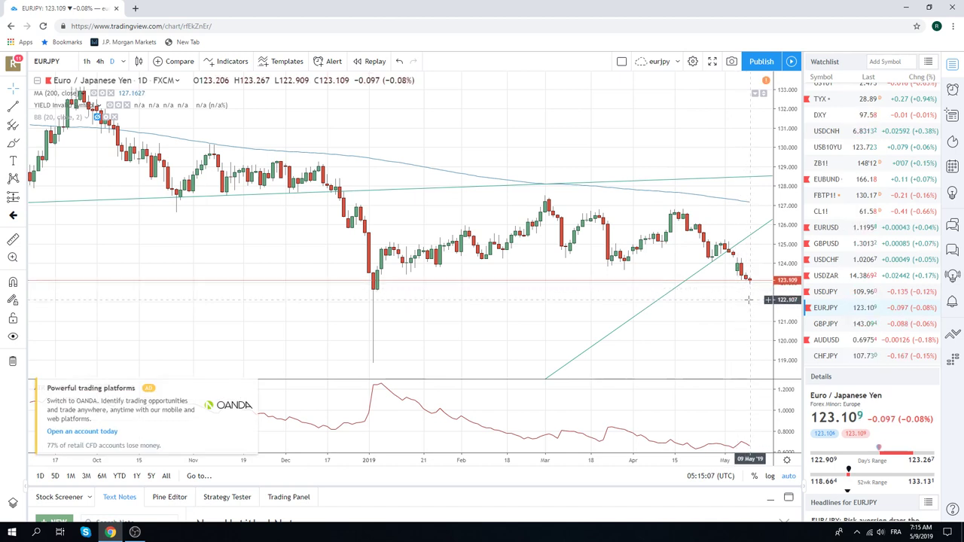
{"action": "scroll", "coordinate": [738, 297], "scroll_direction": "up", "scroll_amount": 2}
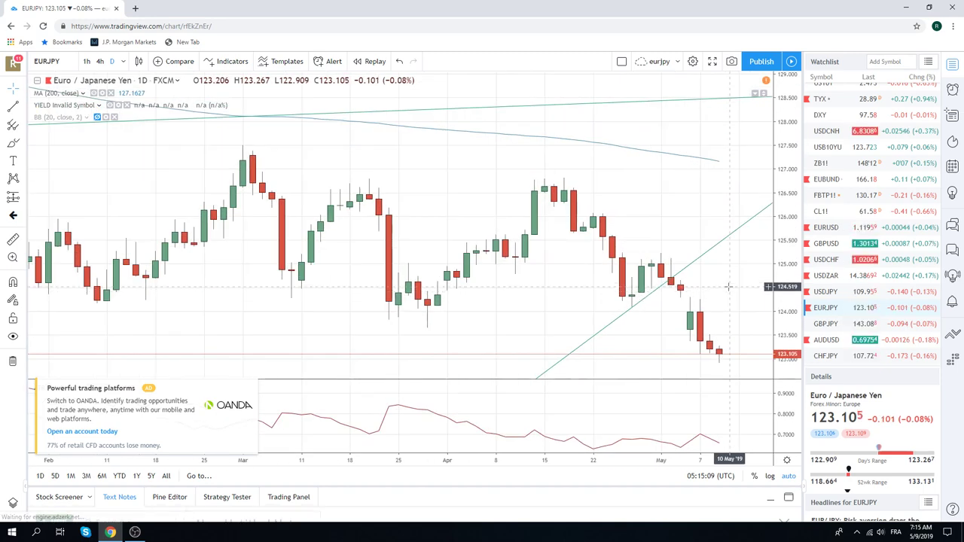
{"action": "scroll", "coordinate": [730, 280], "scroll_direction": "up", "scroll_amount": 2}
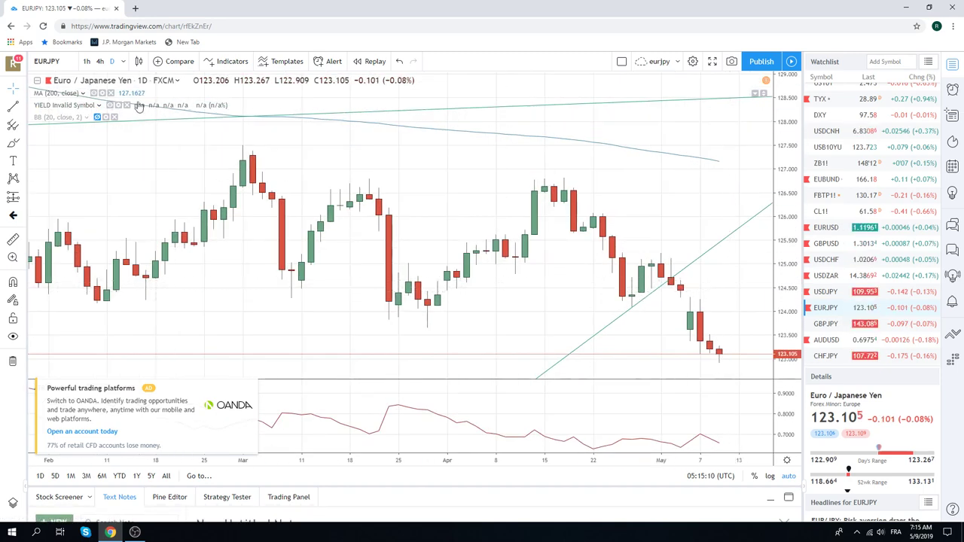
{"action": "left_click", "coordinate": [86, 61]}
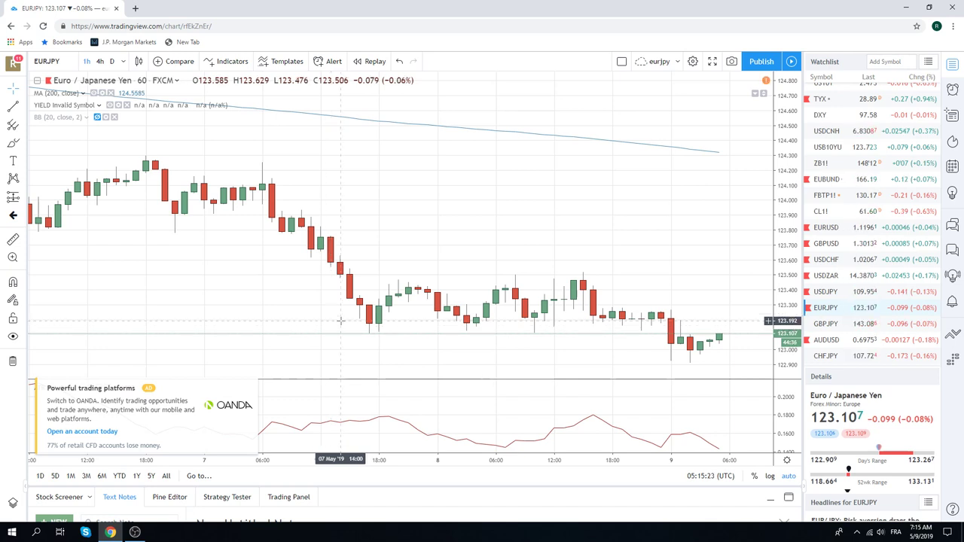
{"action": "scroll", "coordinate": [393, 293], "scroll_direction": "down", "scroll_amount": 2}
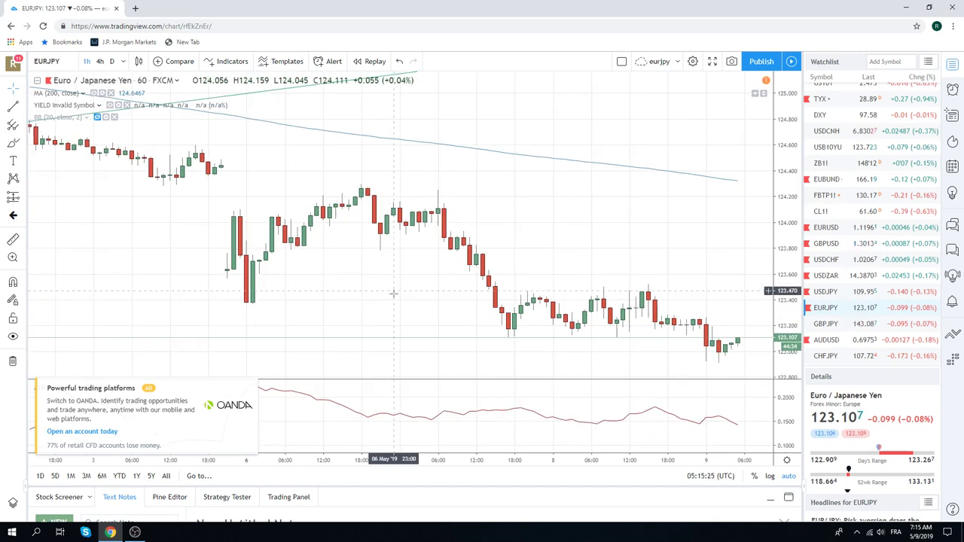
{"action": "scroll", "coordinate": [392, 294], "scroll_direction": "down", "scroll_amount": 2}
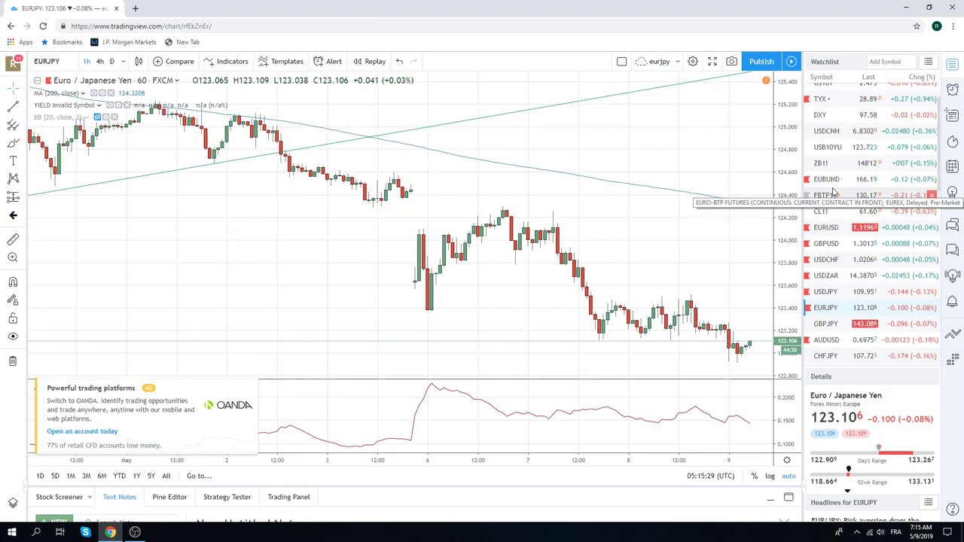
Chart GBPJPY zoomed out, comparing daily and hourly candles, and settle on daily
{"action": "left_click", "coordinate": [827, 324]}
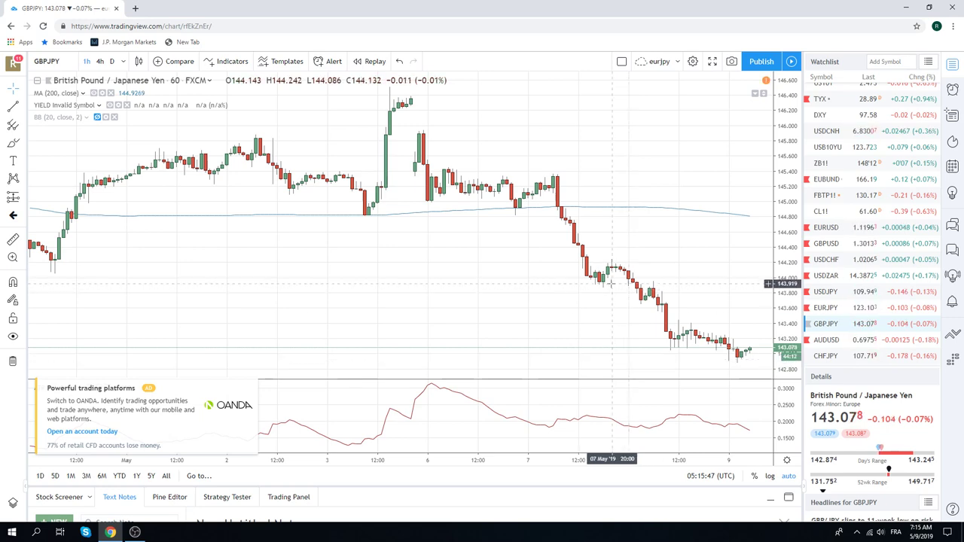
{"action": "scroll", "coordinate": [610, 286], "scroll_direction": "down", "scroll_amount": 3}
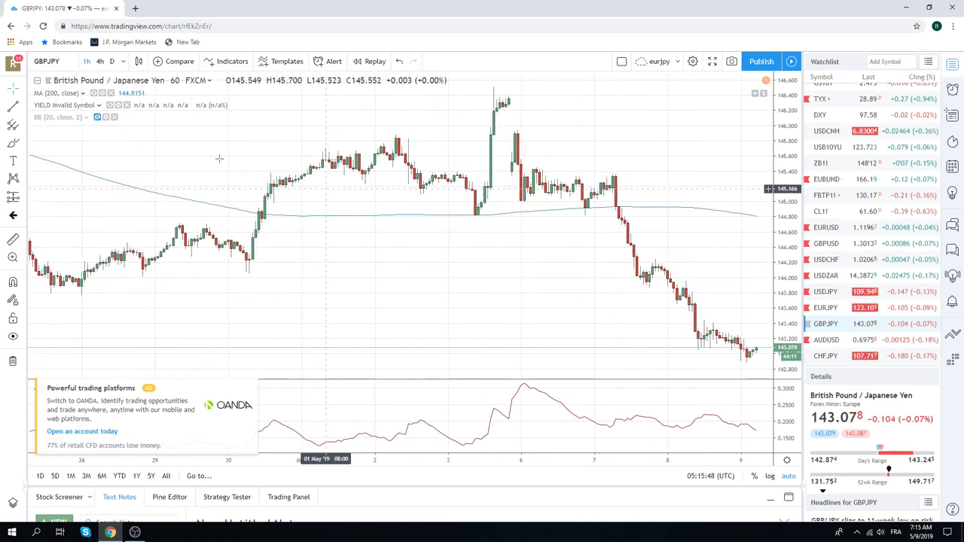
{"action": "left_click", "coordinate": [111, 61]}
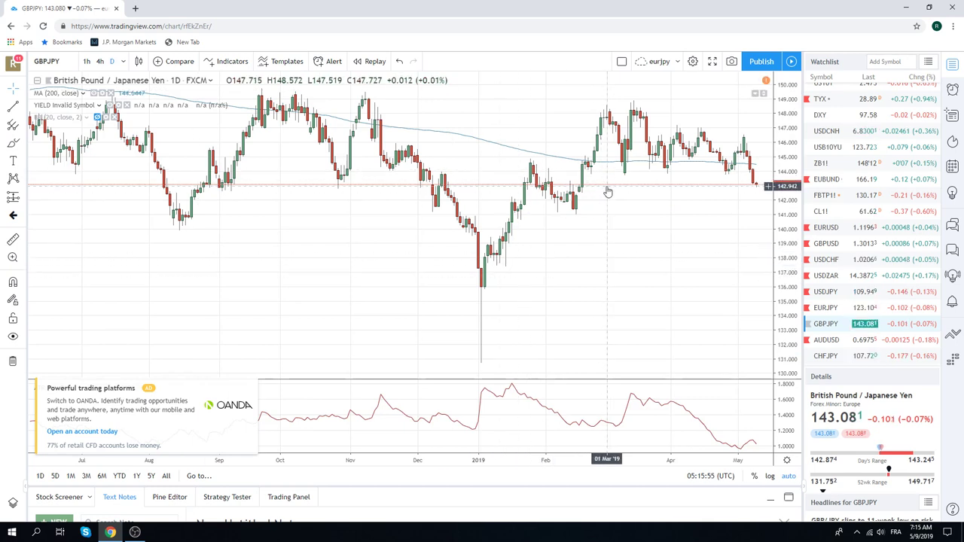
{"action": "left_click", "coordinate": [88, 61]}
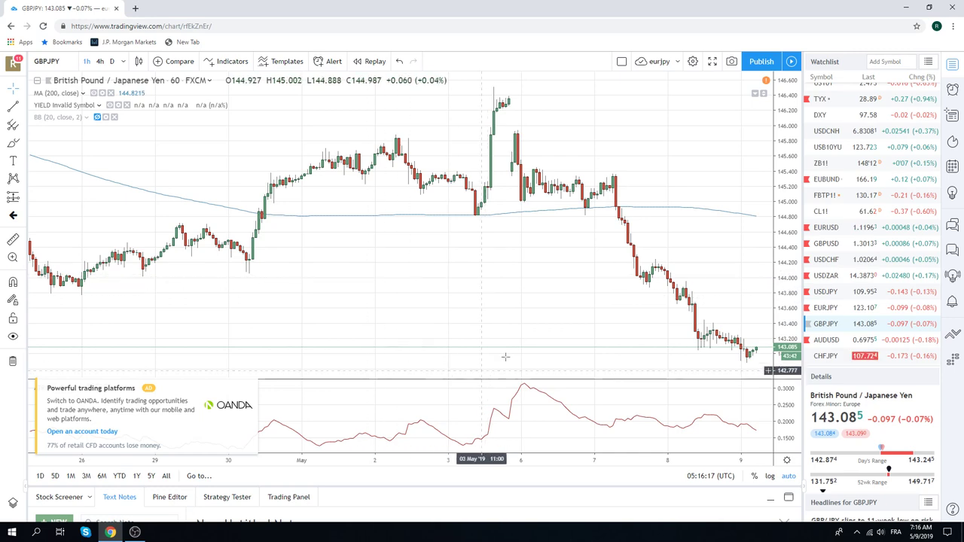
{"action": "left_click", "coordinate": [112, 61]}
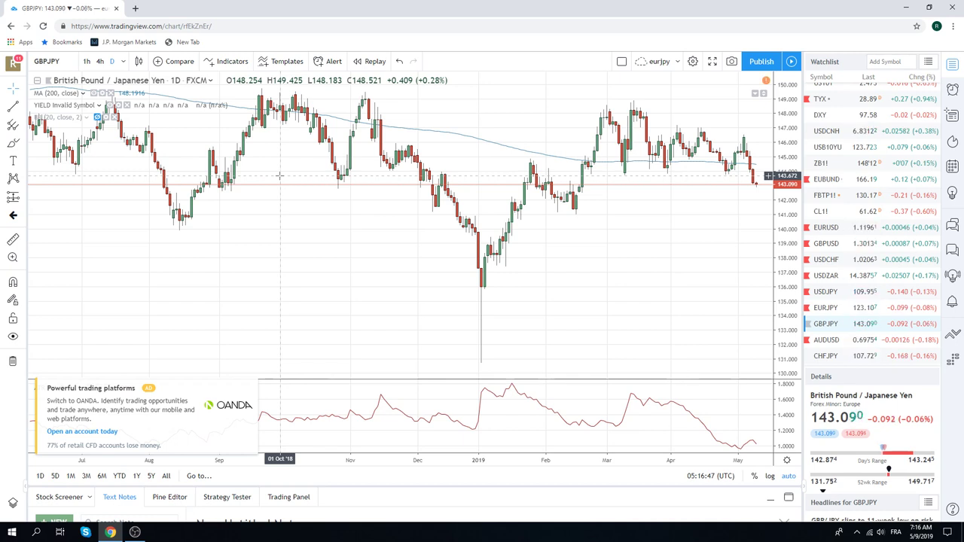
Open the AUDUSD daily chart and scroll the watchlist toward further symbols
{"action": "left_click", "coordinate": [827, 341]}
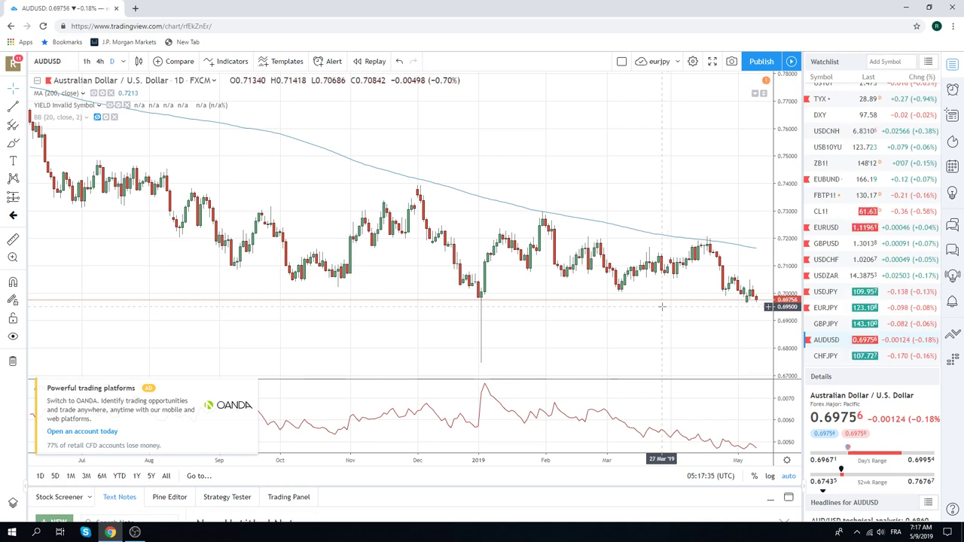
{"action": "scroll", "coordinate": [843, 286], "scroll_direction": "down", "scroll_amount": 1}
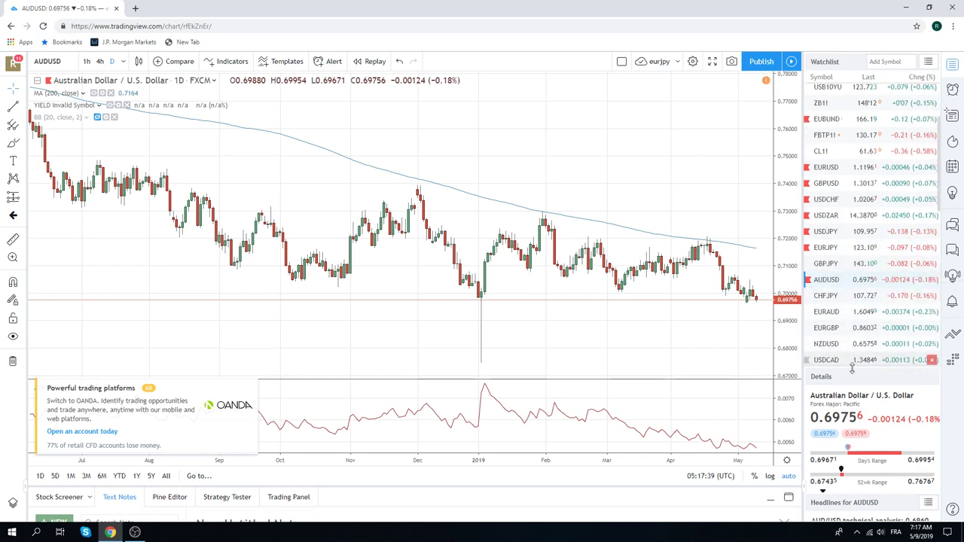
{"action": "scroll", "coordinate": [846, 354], "scroll_direction": "down", "scroll_amount": 1}
Load NZDUSD on 1-hour candles, zoomed to roughly 17 April–9 May 2019
{"action": "left_click", "coordinate": [829, 344]}
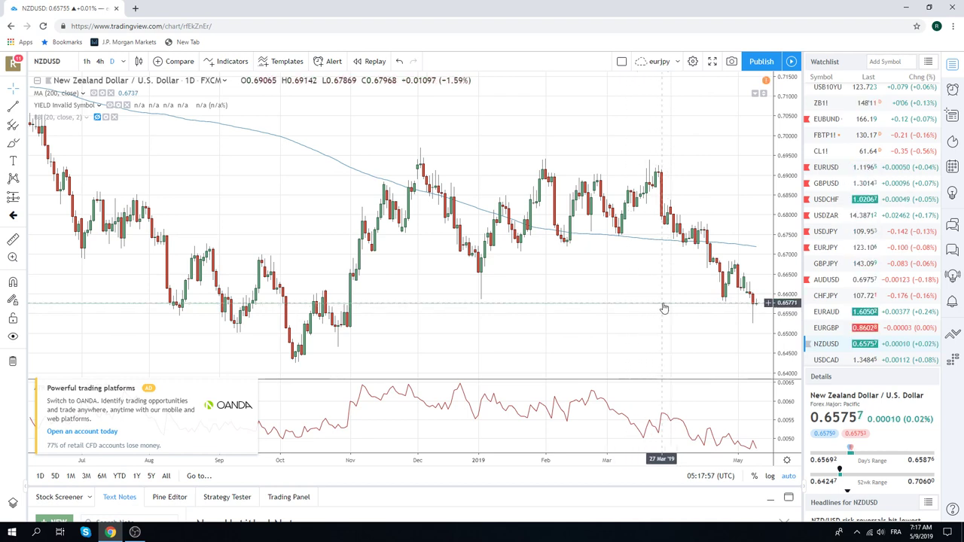
{"action": "left_click", "coordinate": [87, 63]}
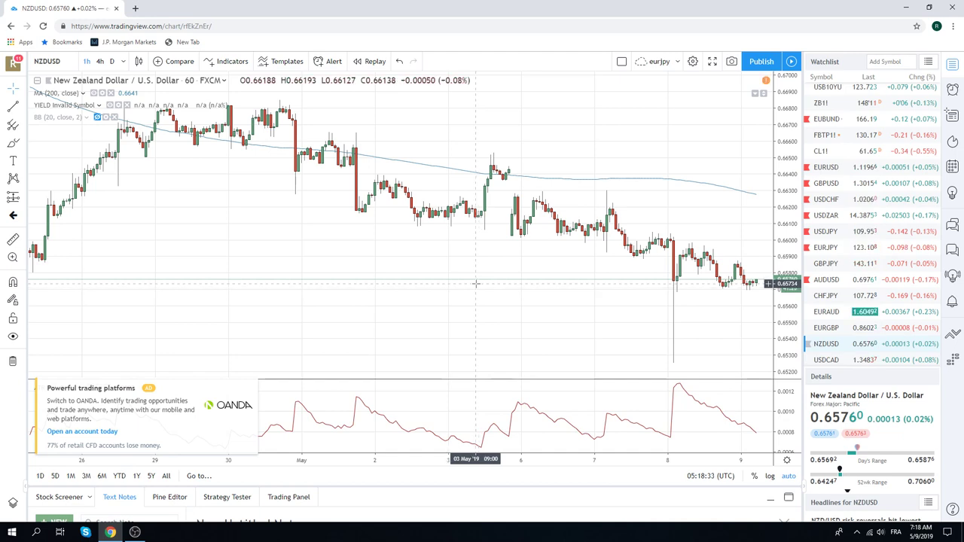
{"action": "scroll", "coordinate": [474, 249], "scroll_direction": "down", "scroll_amount": 2}
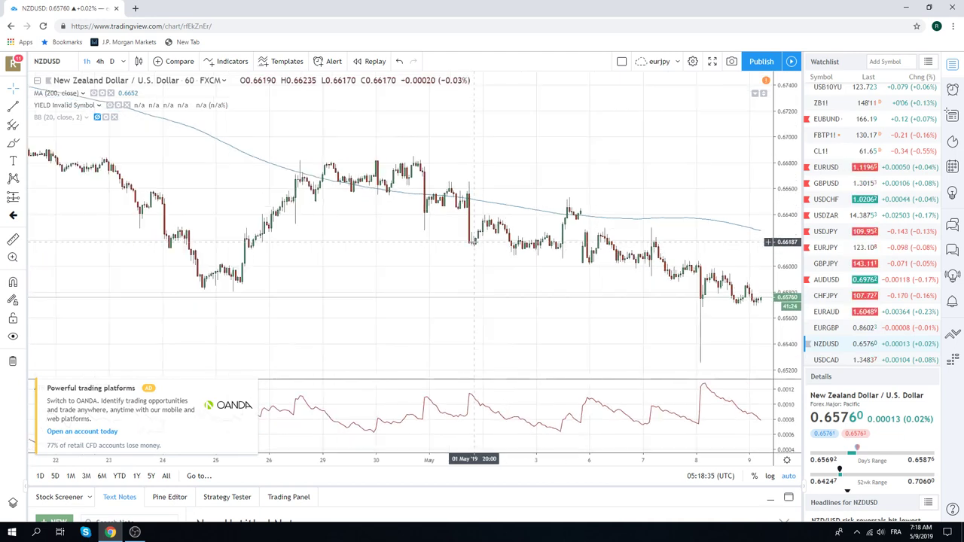
{"action": "scroll", "coordinate": [474, 241], "scroll_direction": "down", "scroll_amount": 2}
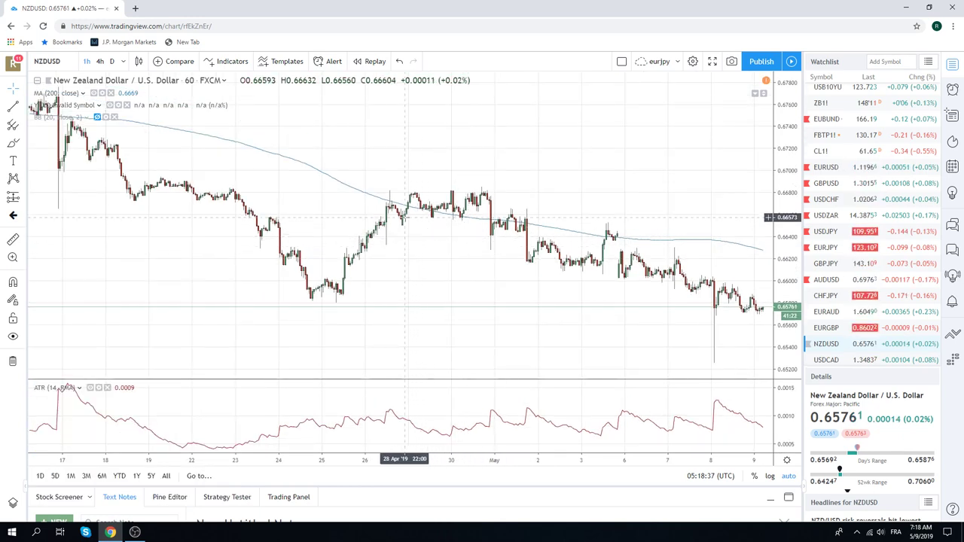
{"action": "scroll", "coordinate": [843, 272], "scroll_direction": "up", "scroll_amount": 2}
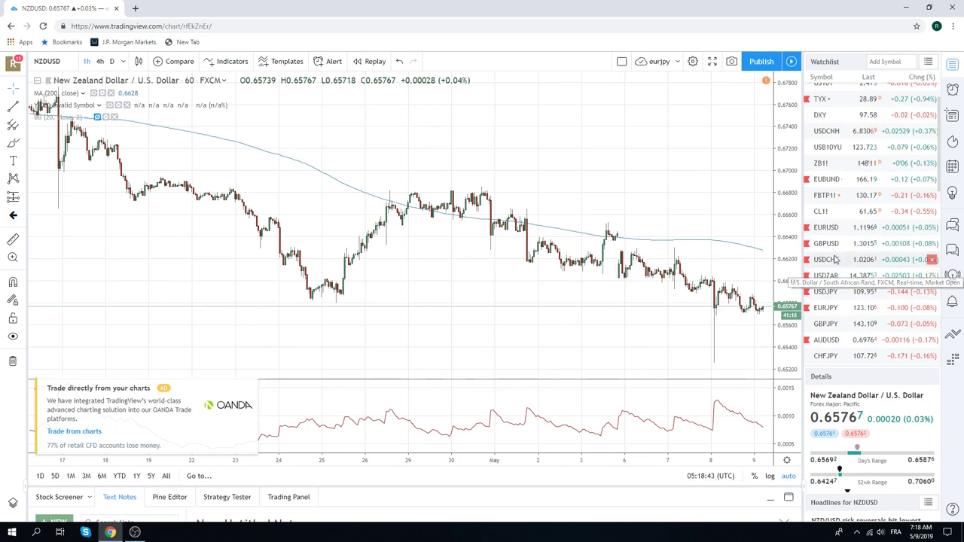
Load the FBTP1! Euro-BTP futures hourly chart, zoomed in to about 15 April–9 May
{"action": "left_click", "coordinate": [821, 197]}
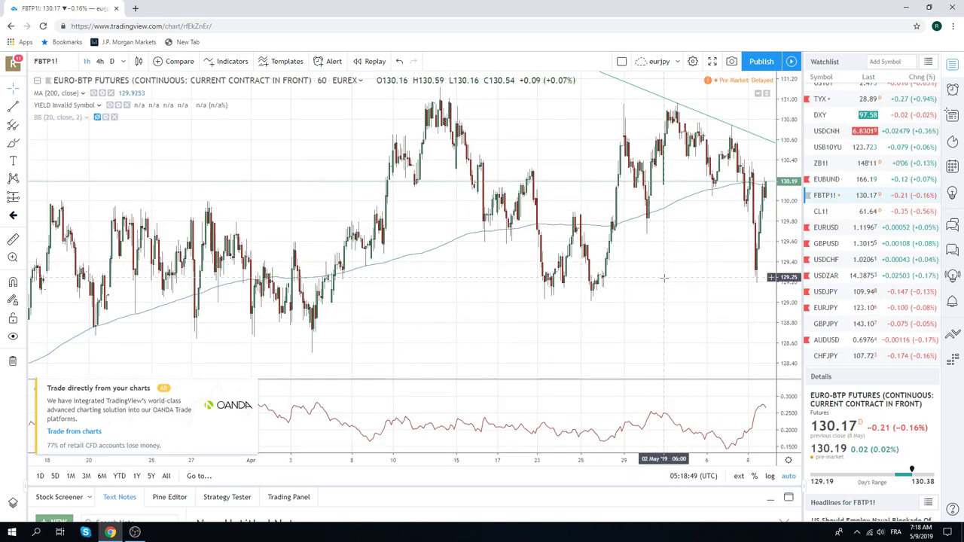
{"action": "scroll", "coordinate": [638, 257], "scroll_direction": "up", "scroll_amount": 3}
{"action": "scroll", "coordinate": [638, 257], "scroll_direction": "up", "scroll_amount": 2}
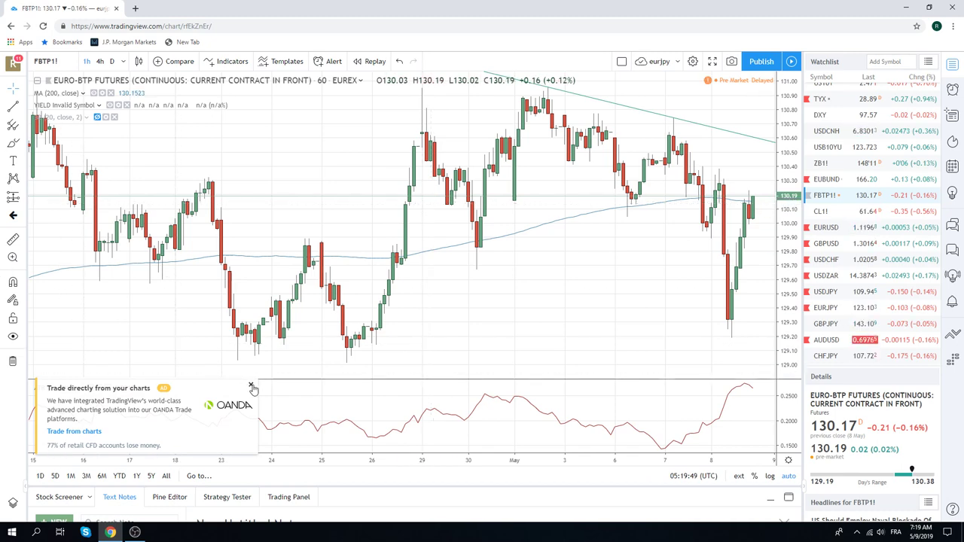
Close the OANDA ad box and choose 'Hide for now' in the upgrade dialog
{"action": "left_click", "coordinate": [251, 387]}
{"action": "left_click", "coordinate": [376, 364]}
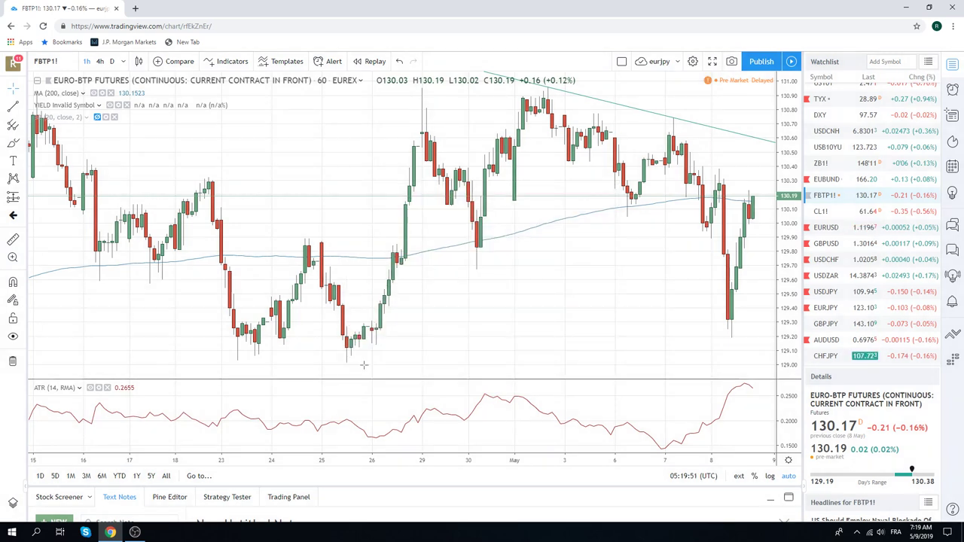